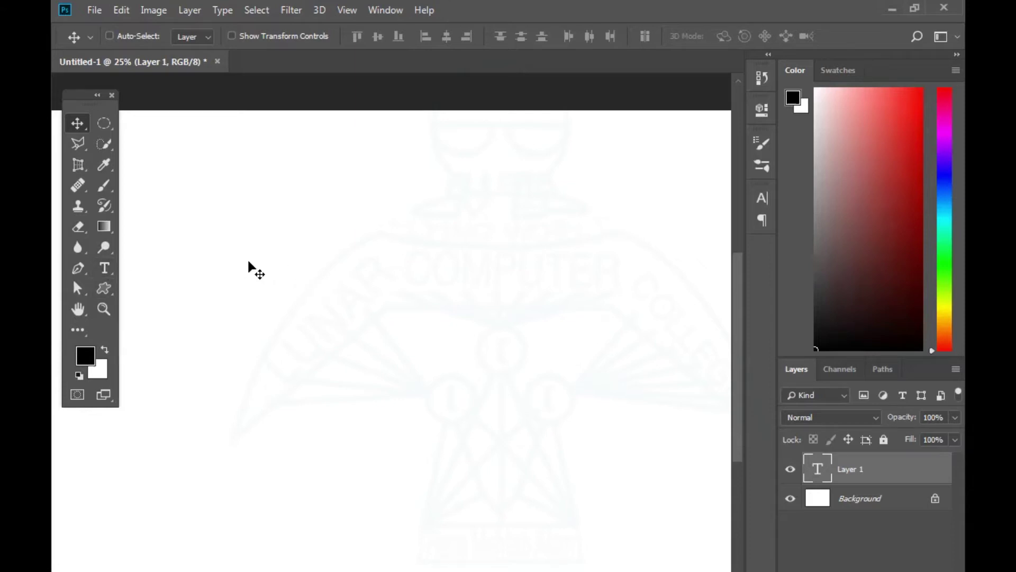
# Switch to the Horizontal Type tool to add text to the canvas
pyautogui.click(105, 268)
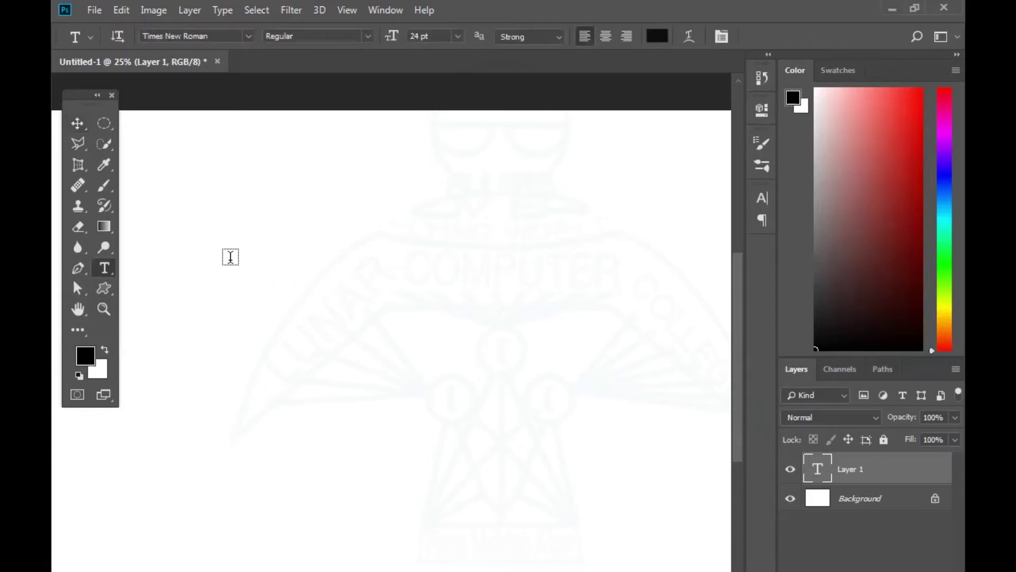
# Draw a paragraph text box and type the Urdu name, removing a stray 'R'
pyautogui.moveTo(228, 259); pyautogui.dragTo(522, 382)
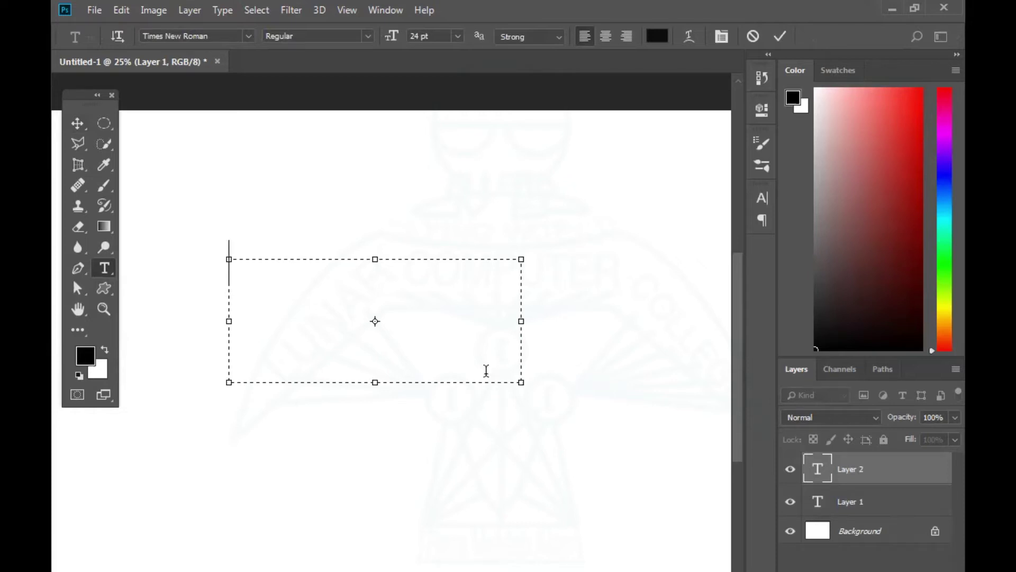
pyautogui.write('R')
pyautogui.press('BackSpace')
pyautogui.write('ر')
pyautogui.write('انا م٨')
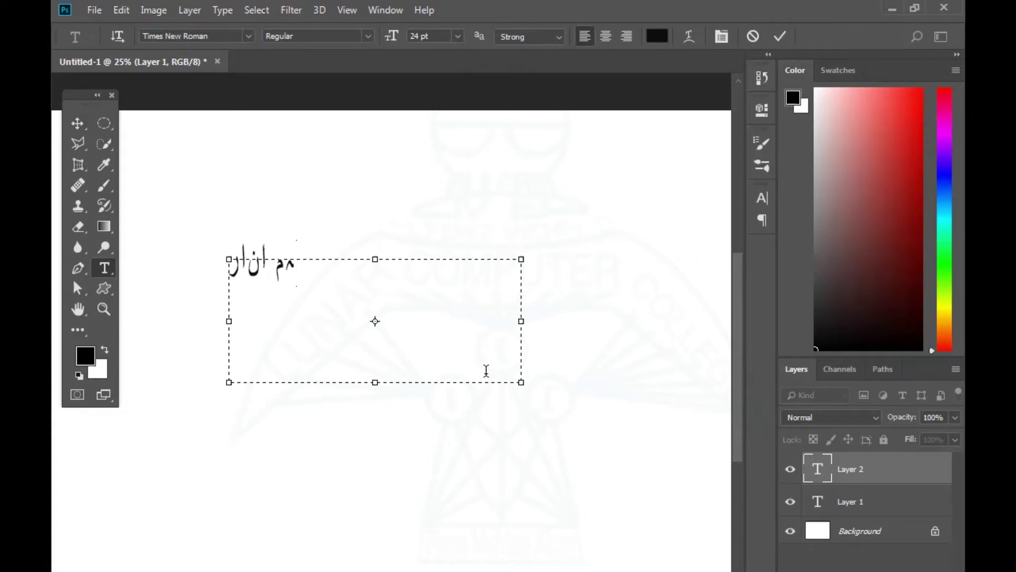
pyautogui.write('تاب عالم')
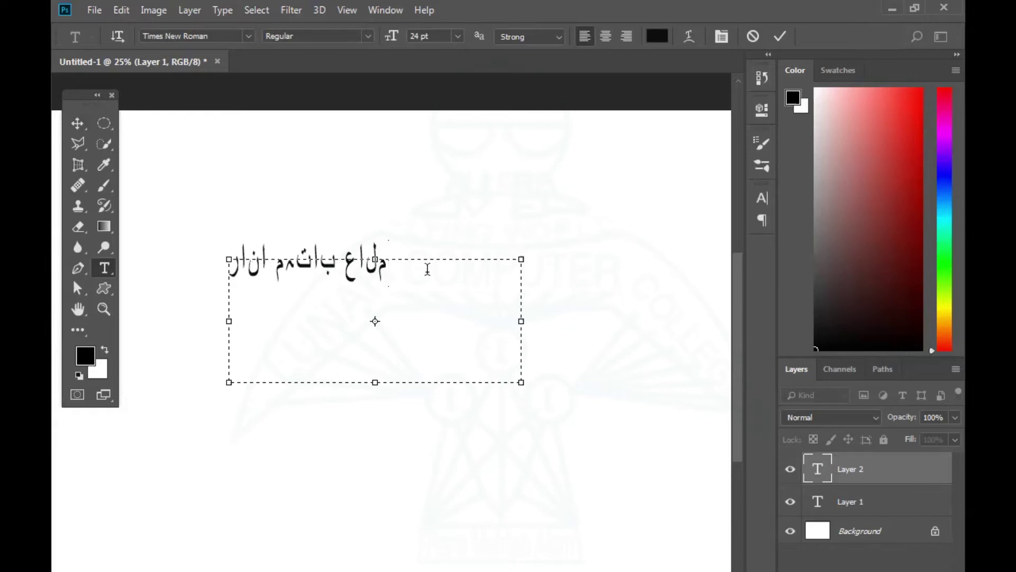
# Select the name's words to inspect the unjoined letters, then commit the Urdu text
pyautogui.moveTo(228, 264); pyautogui.dragTo(270, 298)
pyautogui.scroll(3, 303, 313)
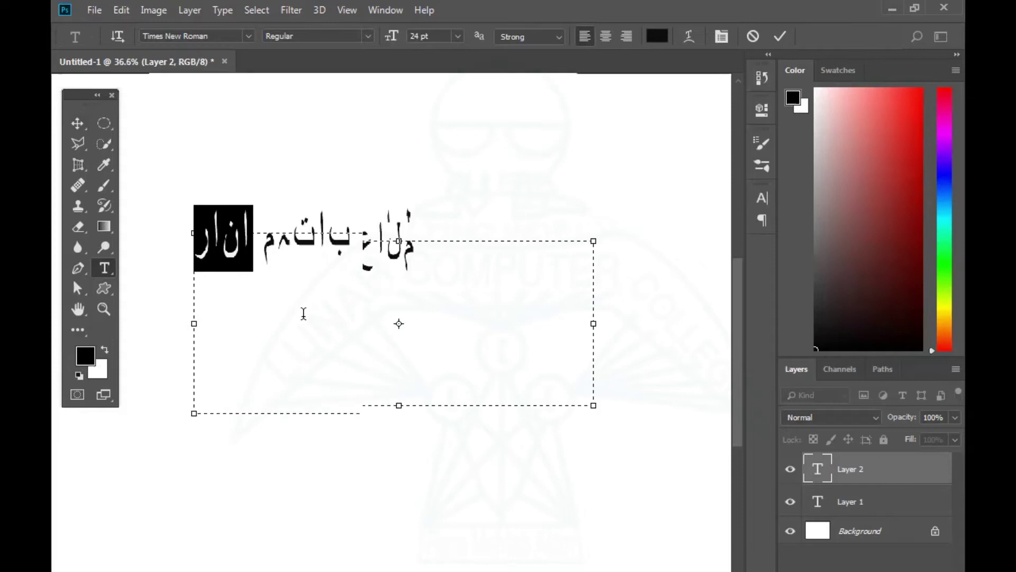
pyautogui.scroll(1, 264, 296)
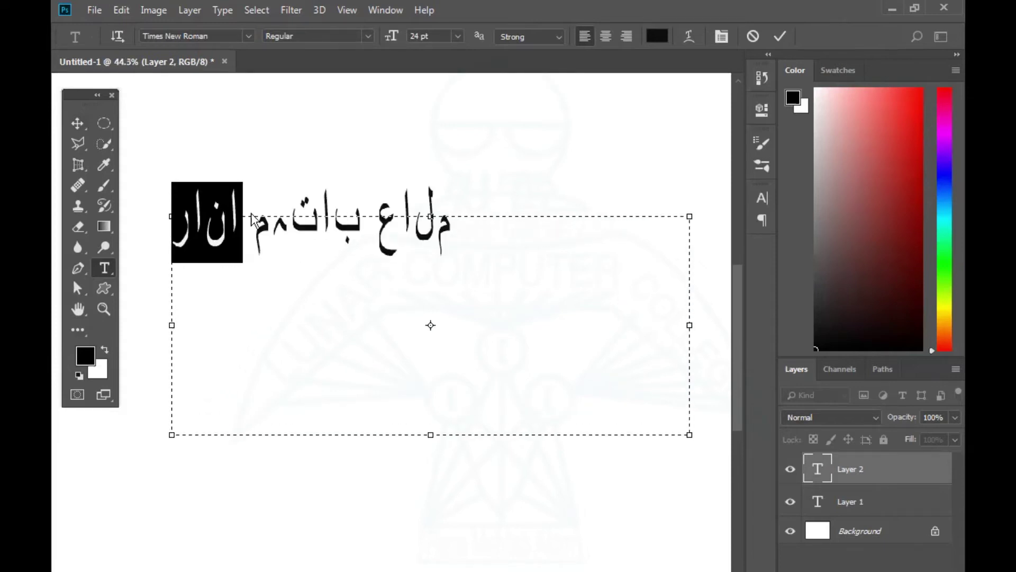
pyautogui.moveTo(256, 217); pyautogui.dragTo(358, 216)
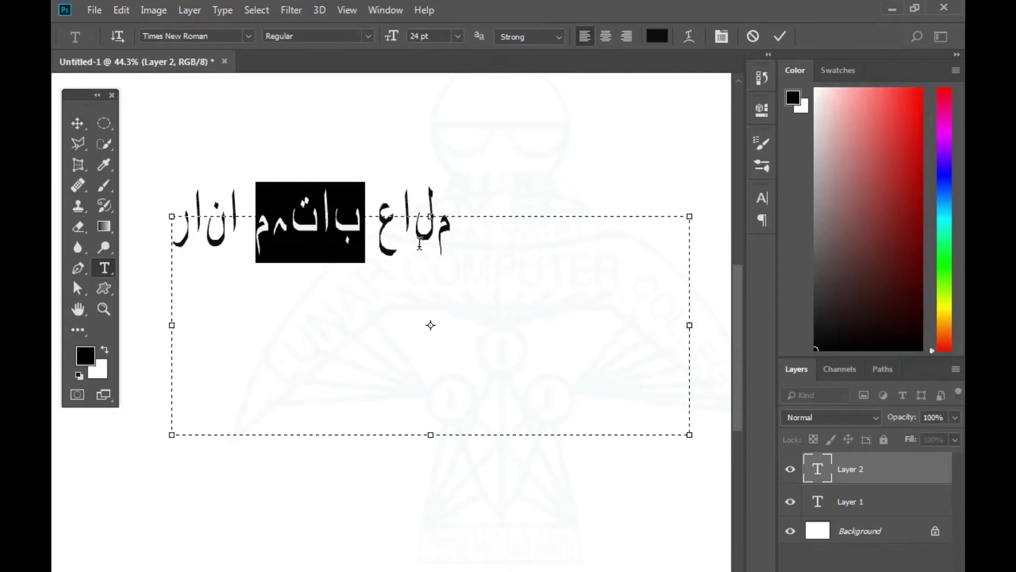
pyautogui.click(385, 240)
pyautogui.hotkey('shift', 'Right')
pyautogui.hotkey('shift', 'Right')
pyautogui.hotkey('shift', 'Right')
pyautogui.hotkey('shift', 'Right')
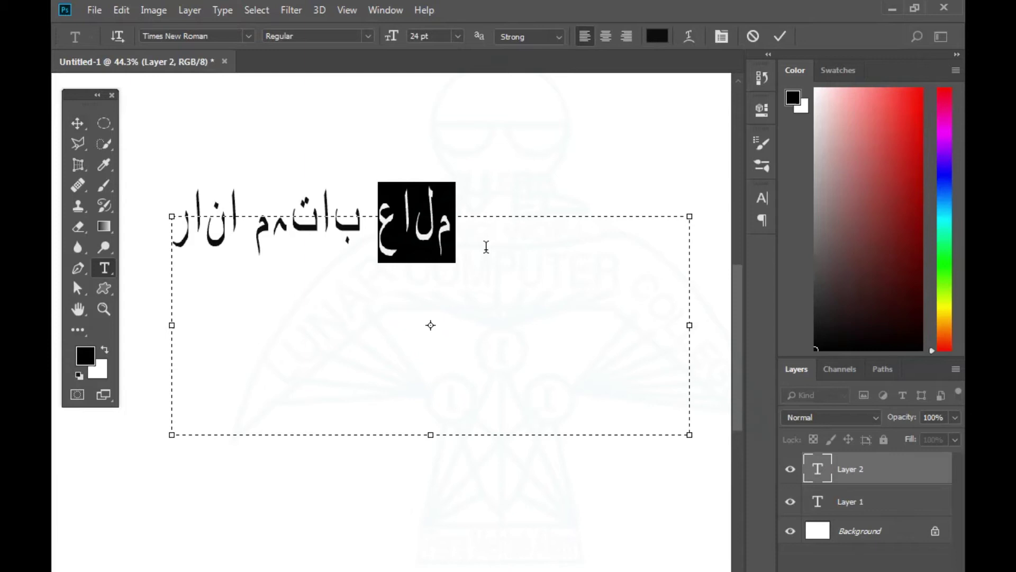
pyautogui.moveTo(176, 228); pyautogui.dragTo(466, 266)
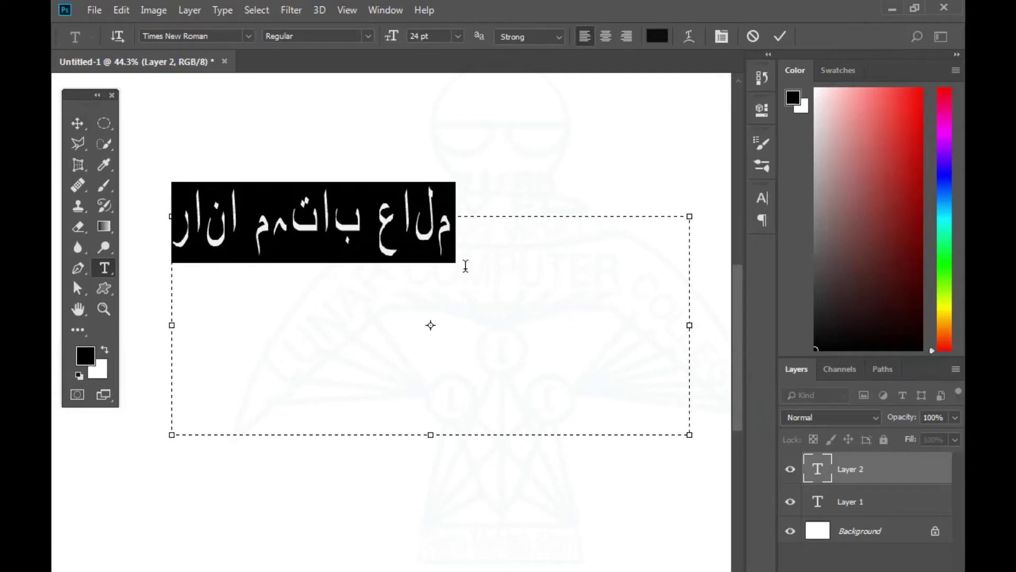
pyautogui.click(285, 135)
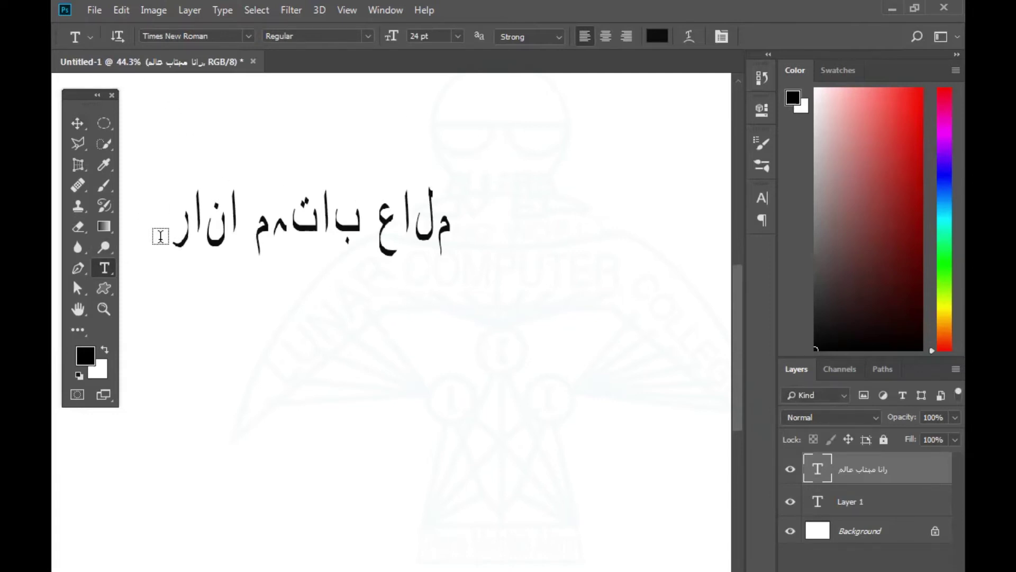
pyautogui.click(211, 228)
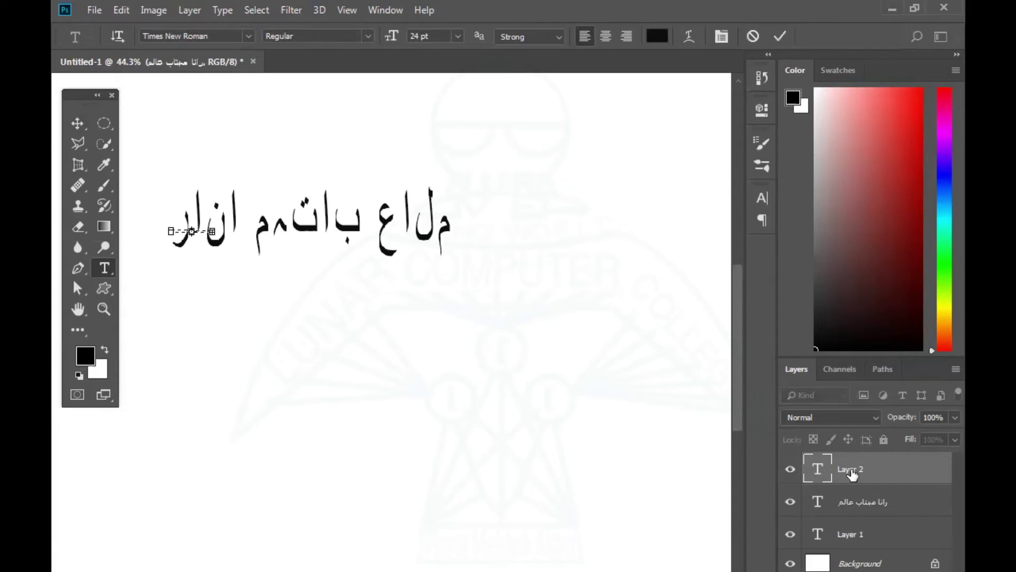
# Cancel the empty Layer 2 text entry with Esc
pyautogui.press('Escape')
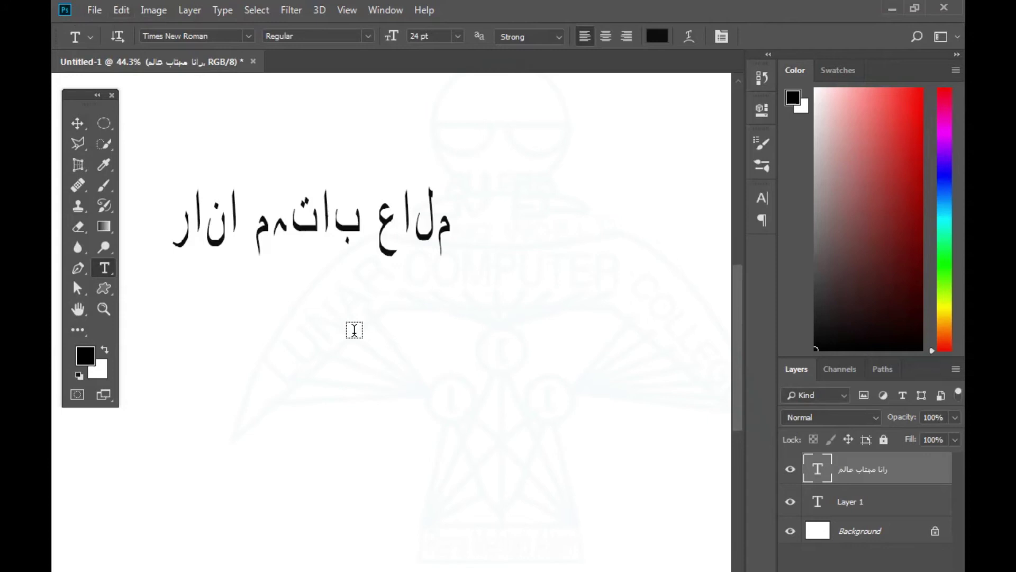
# Set the Type preferences text engine to Middle Eastern and South Asian
pyautogui.hotkey('alt', 'e')
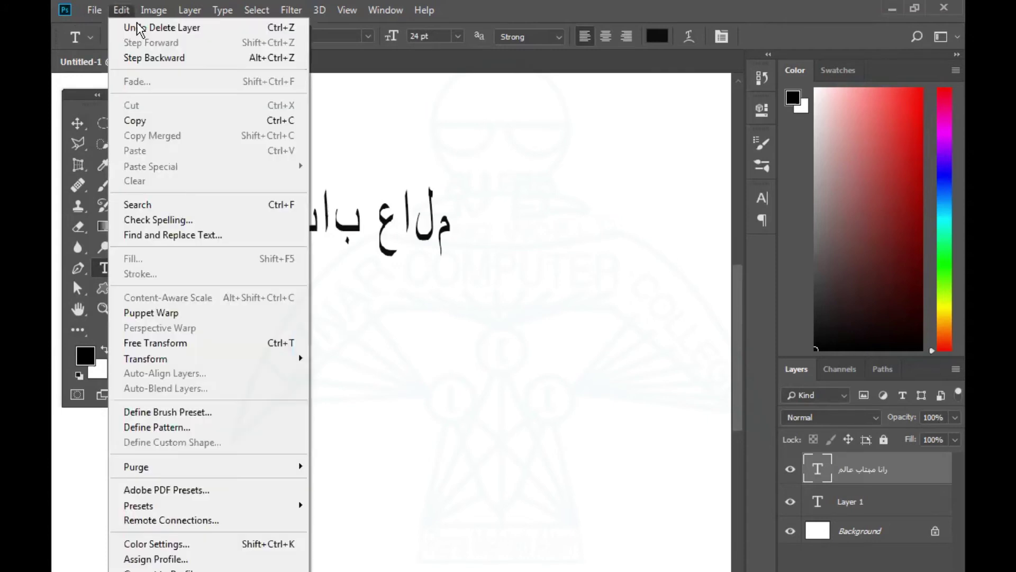
pyautogui.press('n')
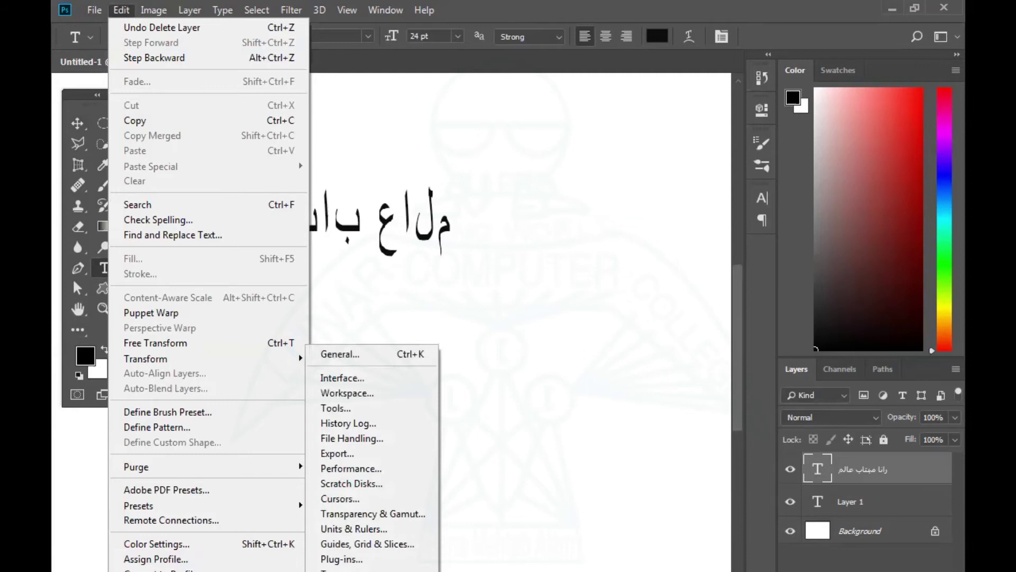
pyautogui.press('y')
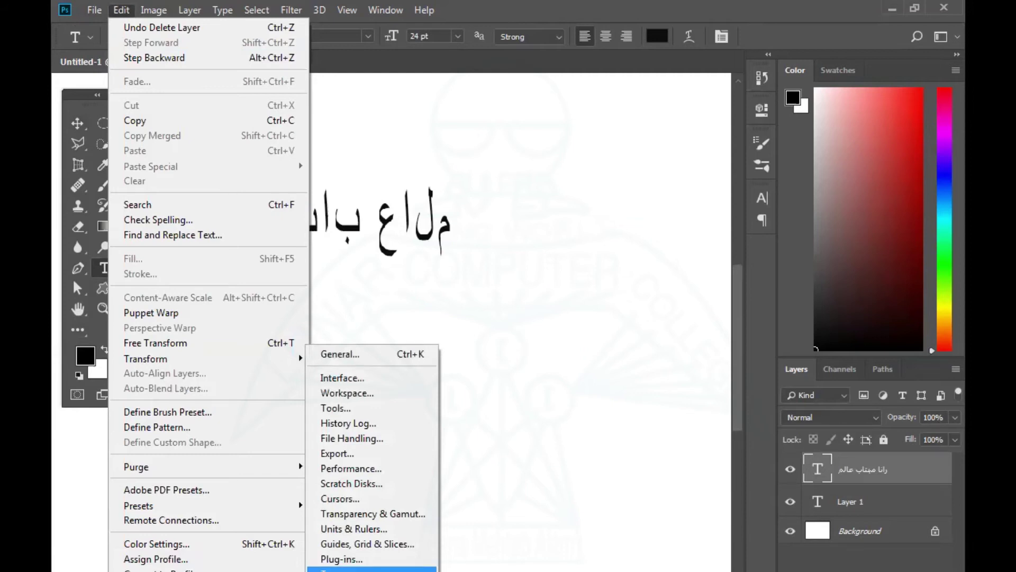
pyautogui.press('Return')
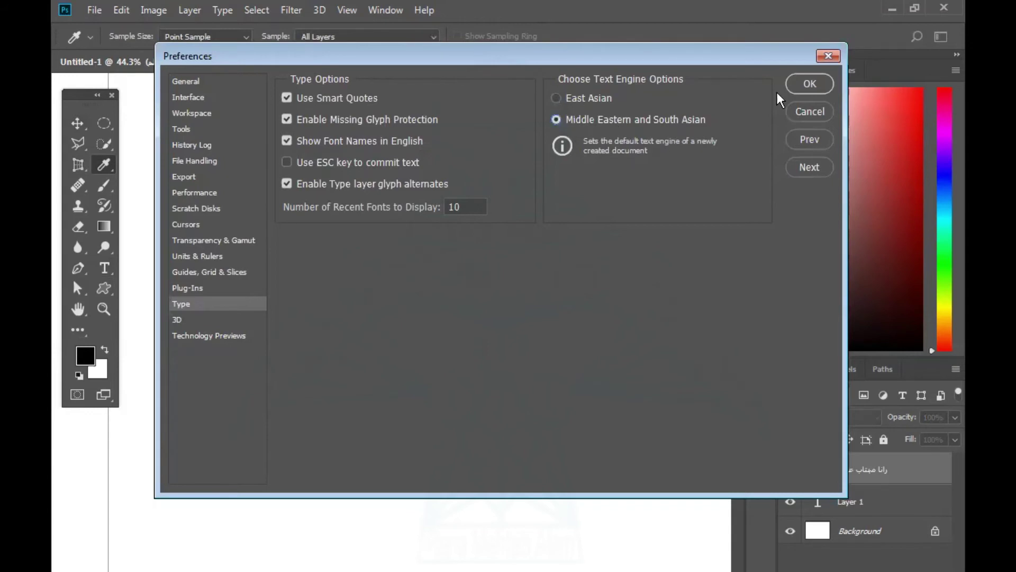
pyautogui.click(803, 90)
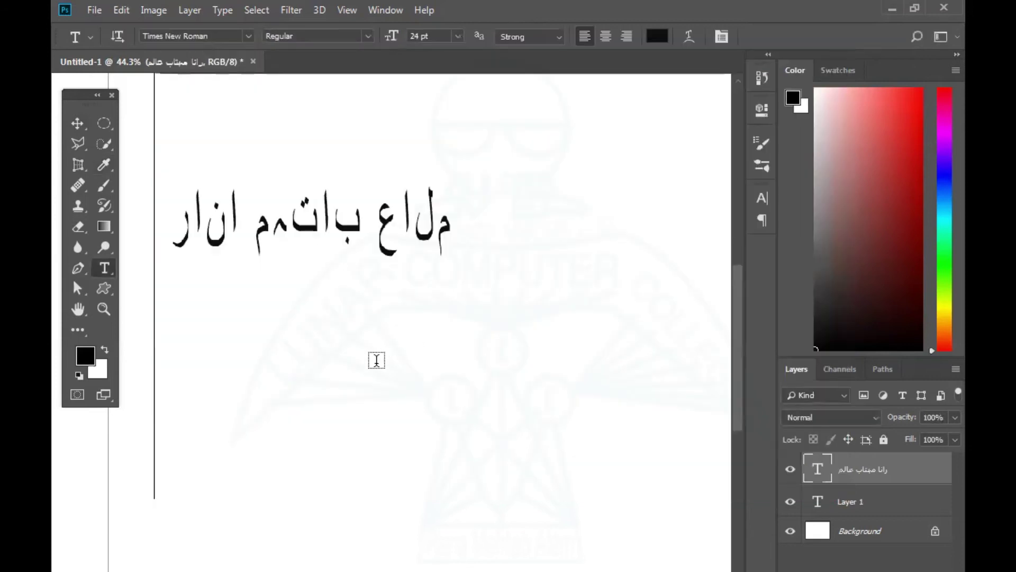
# Close the old document without saving and create a new 297 × 210 mm, 300 ppi document
pyautogui.click(311, 357)
pyautogui.press('Escape')
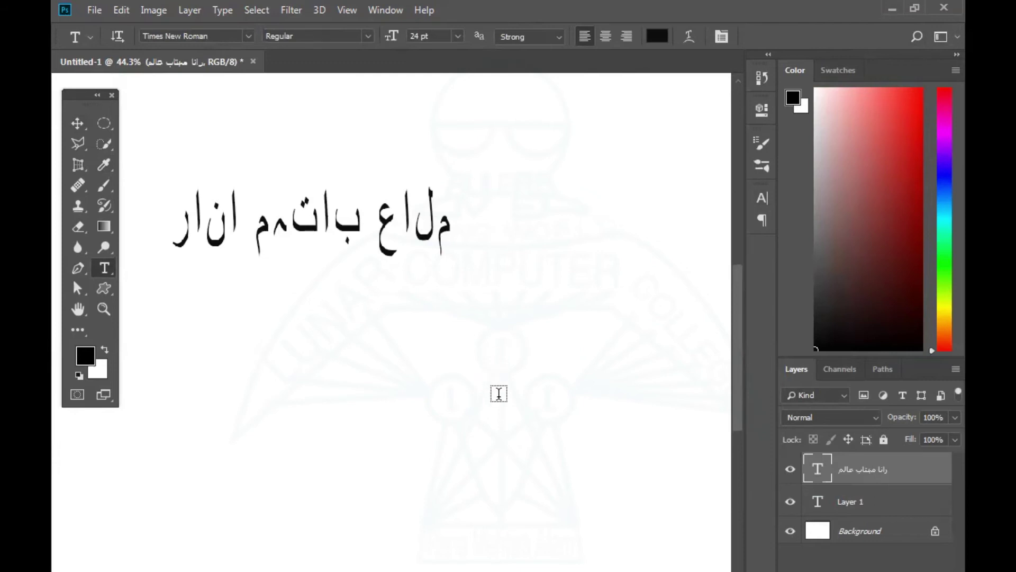
pyautogui.click(945, 8)
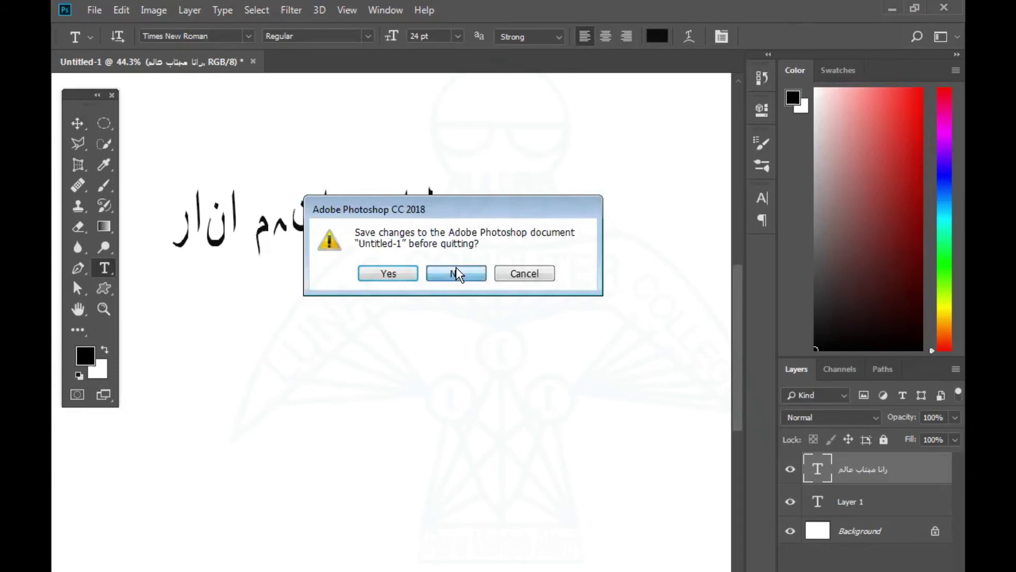
pyautogui.click(456, 270)
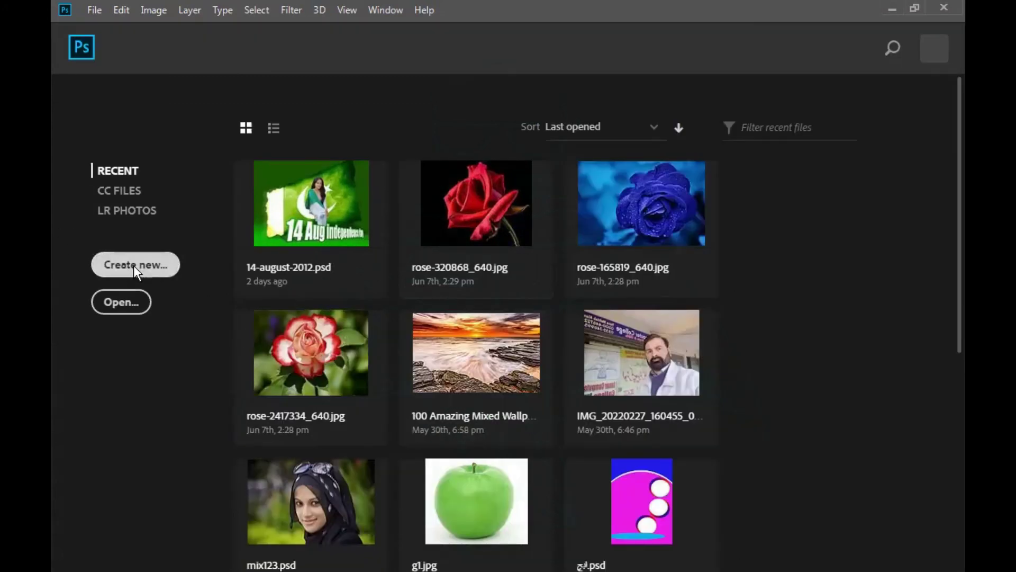
pyautogui.click(134, 265)
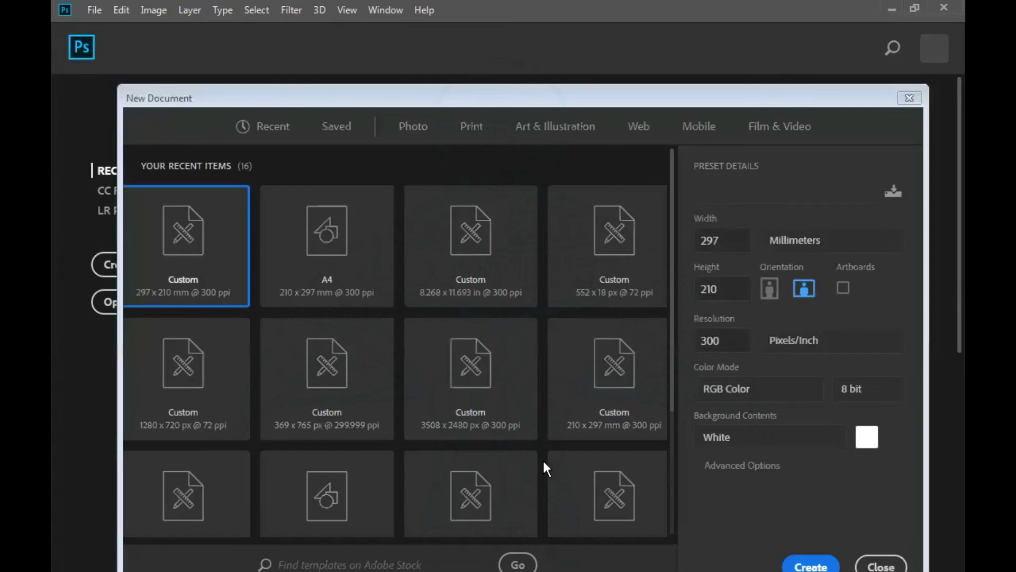
pyautogui.click(786, 564)
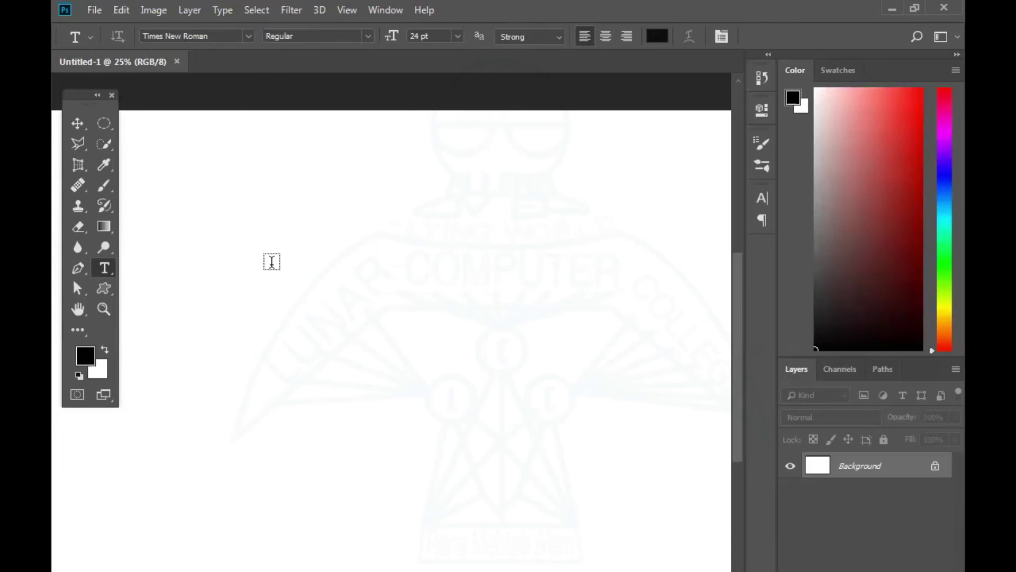
# Type the Urdu name in a new text box and stretch its top edge to the line
pyautogui.click(95, 14)
pyautogui.click(464, 292)
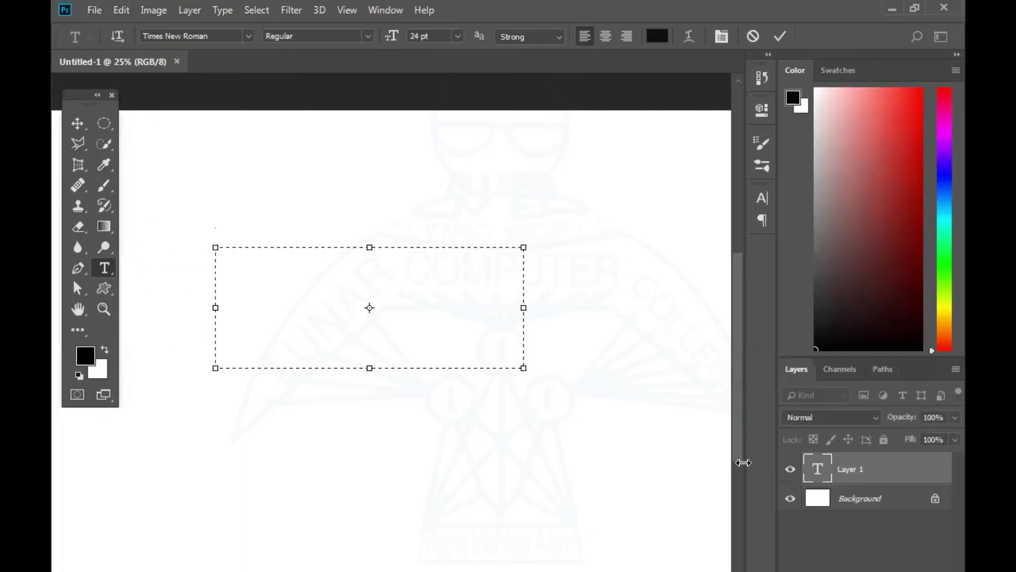
pyautogui.write('نار')
pyautogui.write('ا مهتاب')
pyautogui.write(' عالم')
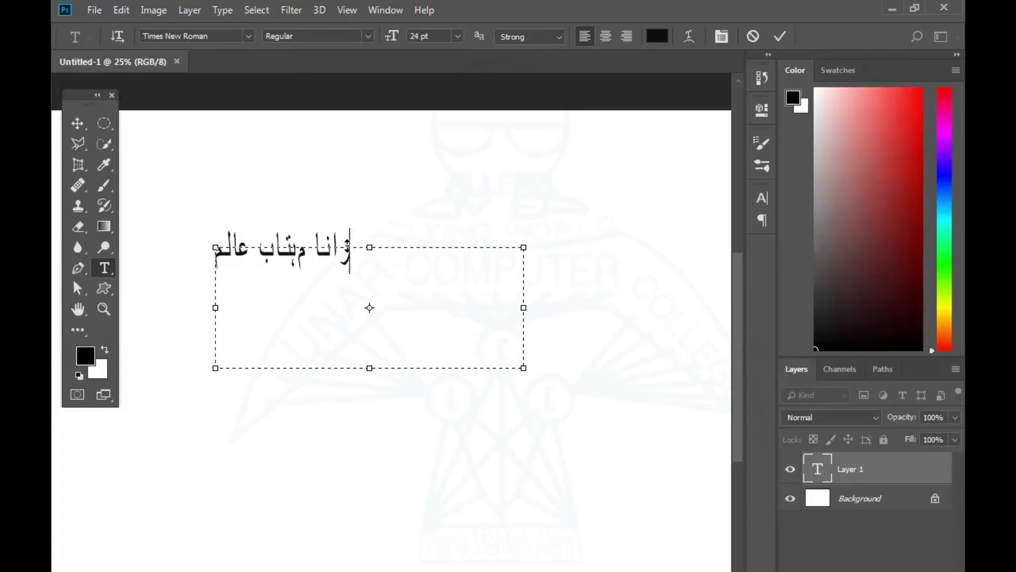
pyautogui.moveTo(346, 247); pyautogui.dragTo(184, 237)
pyautogui.scroll(2, 450, 319)
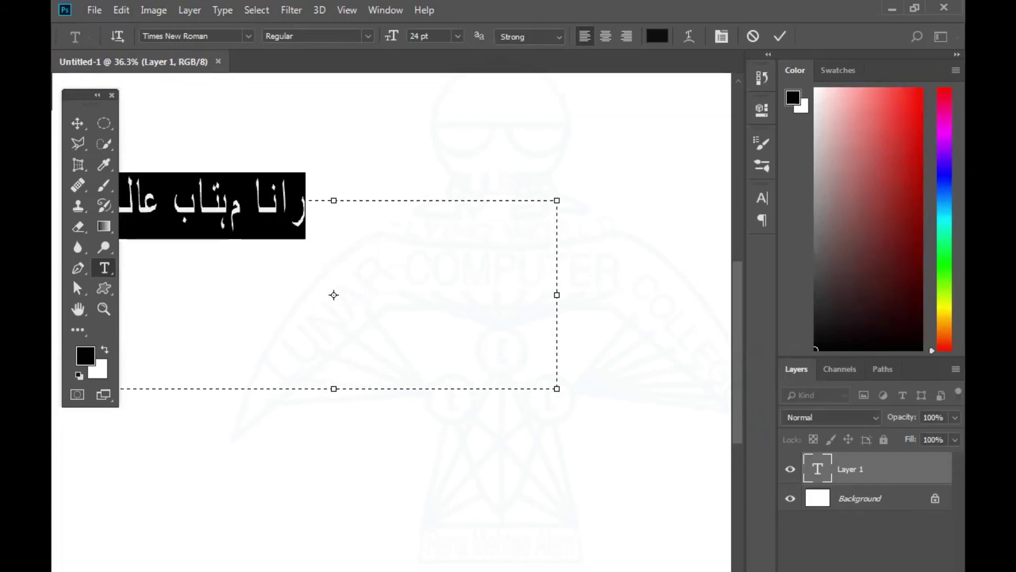
pyautogui.hscroll(-6, 614, 204)
pyautogui.hscroll(2, 614, 204)
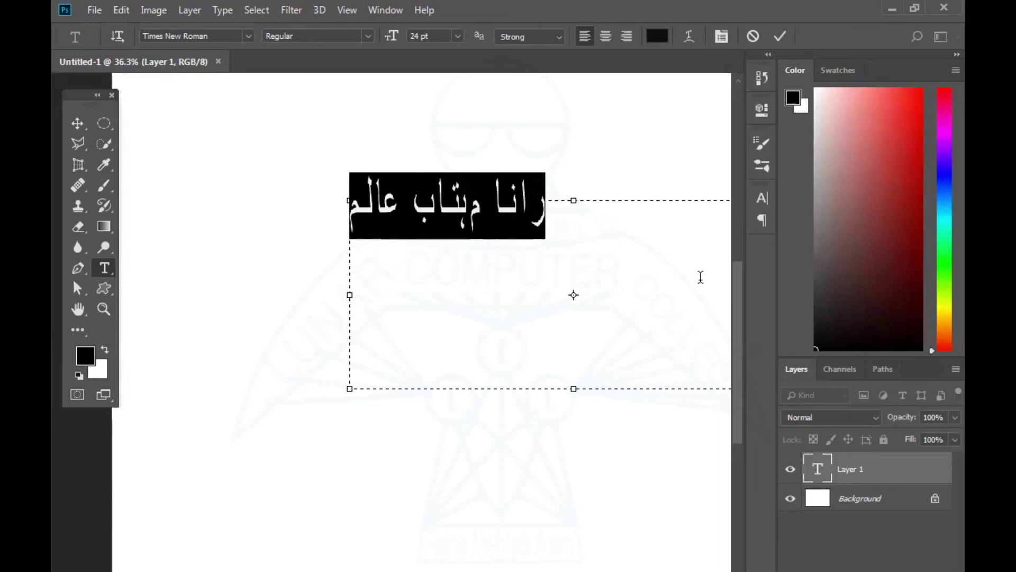
pyautogui.click(720, 37)
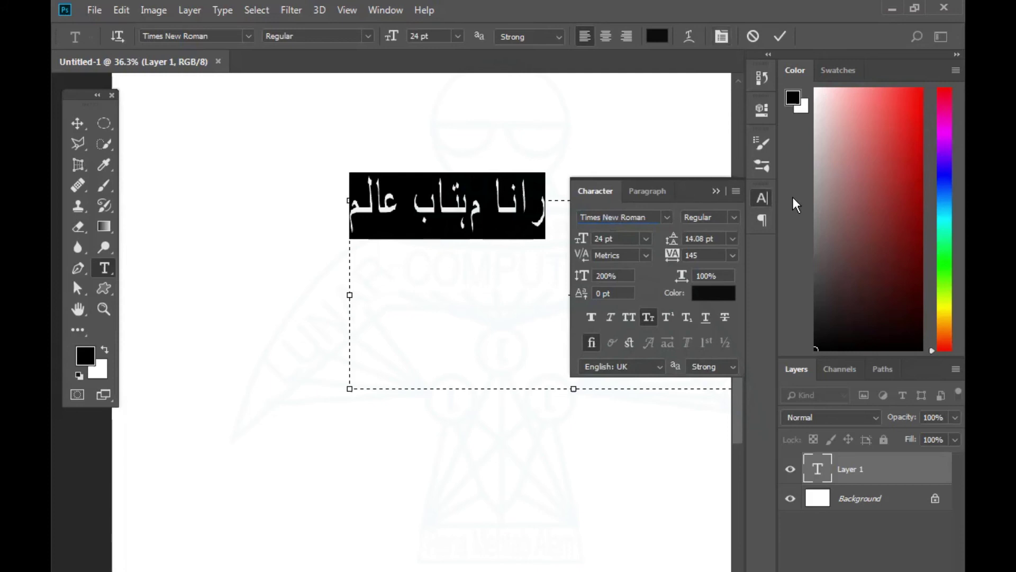
# Change the name's font to Arial Unicode MS, then search the font list for 'JAM'
pyautogui.hotkey('ctrl', 't')
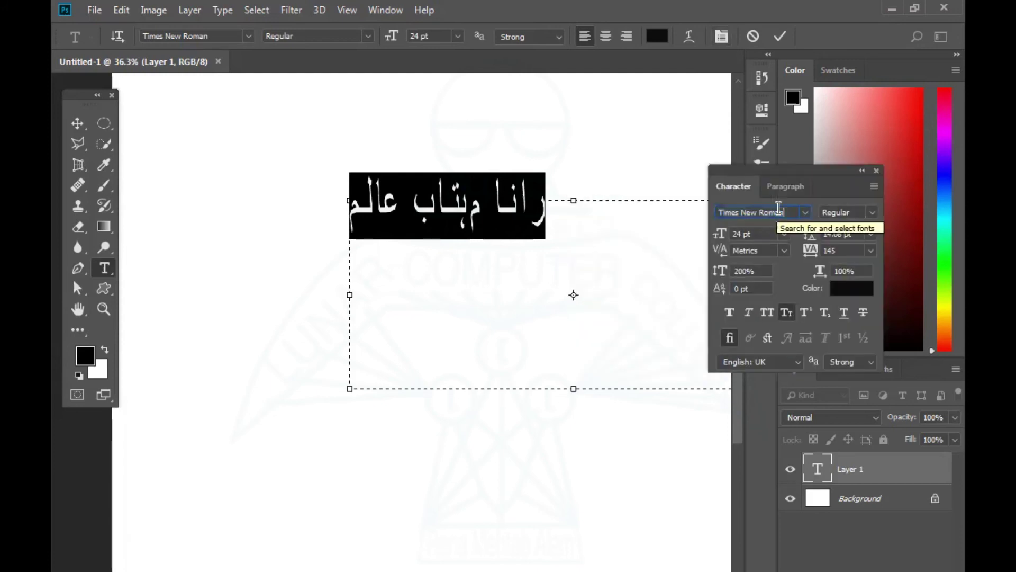
pyautogui.press('Down')
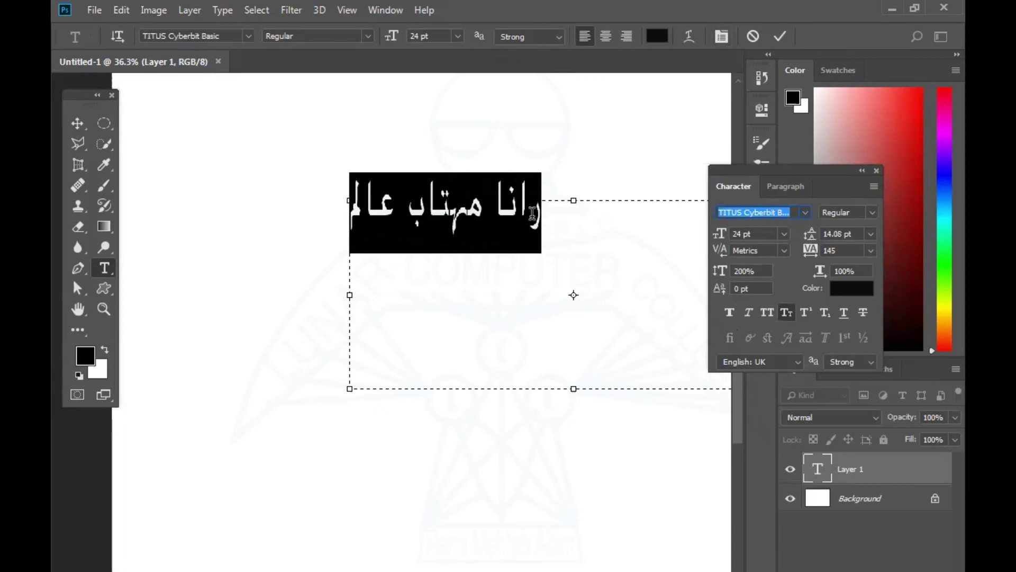
pyautogui.press('Down')
pyautogui.press('Down')
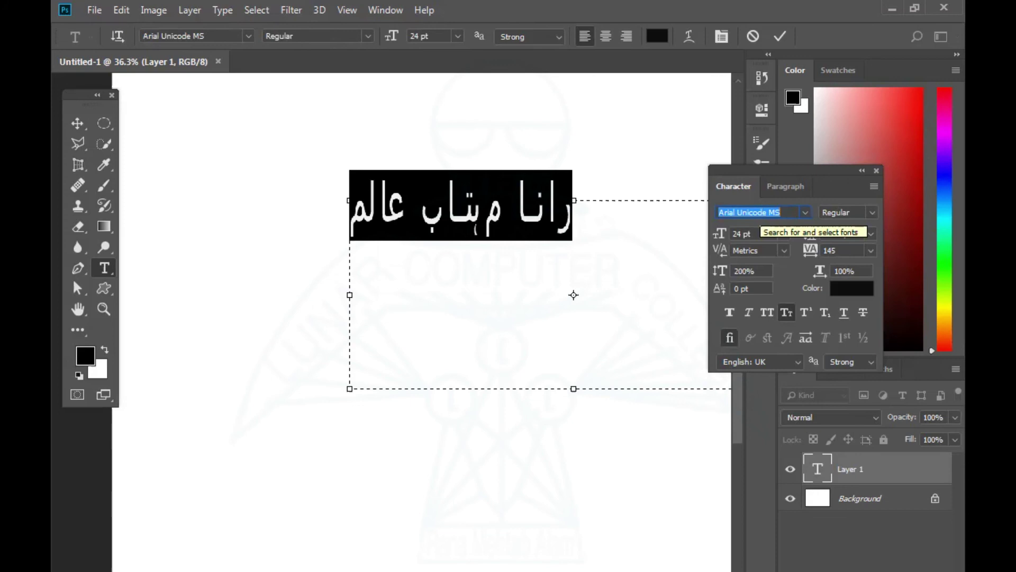
pyautogui.write('ا')
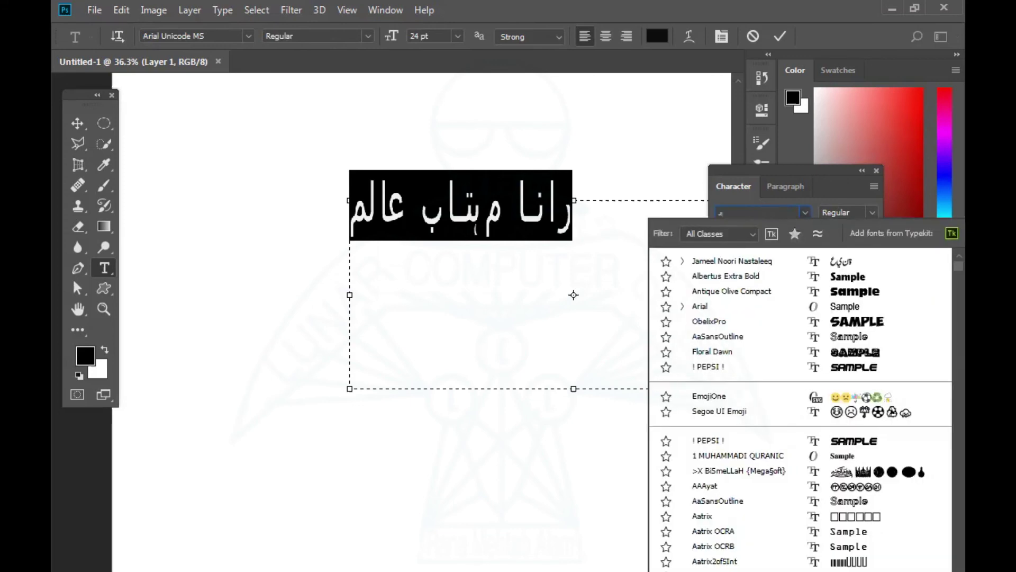
pyautogui.press('BackSpace')
pyautogui.write('JAM')
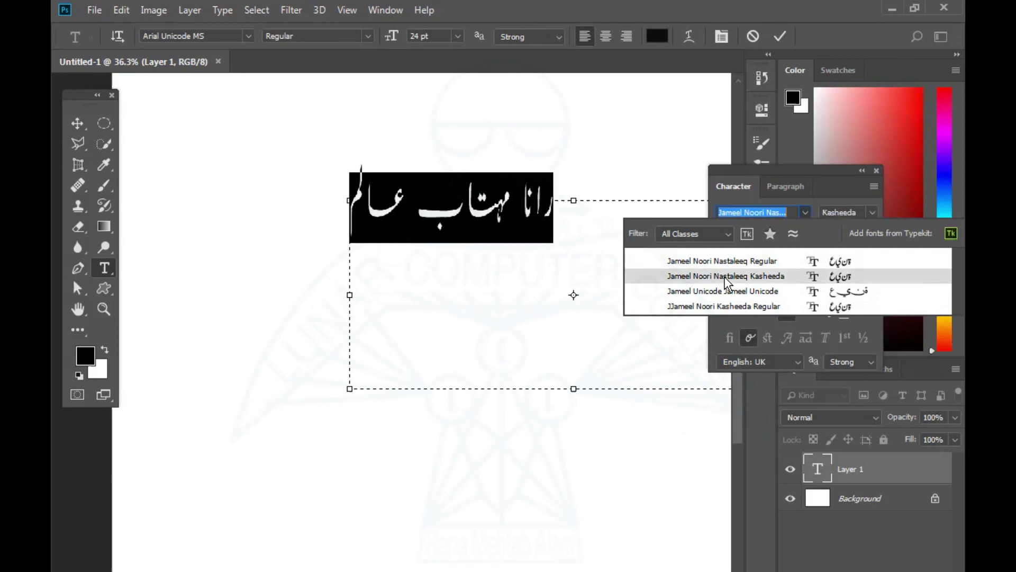
# Apply Jameel Noori Nastaleeq Kasheeda, commit the text, and move it slightly down and left
pyautogui.click(261, 215)
pyautogui.click(261, 215)
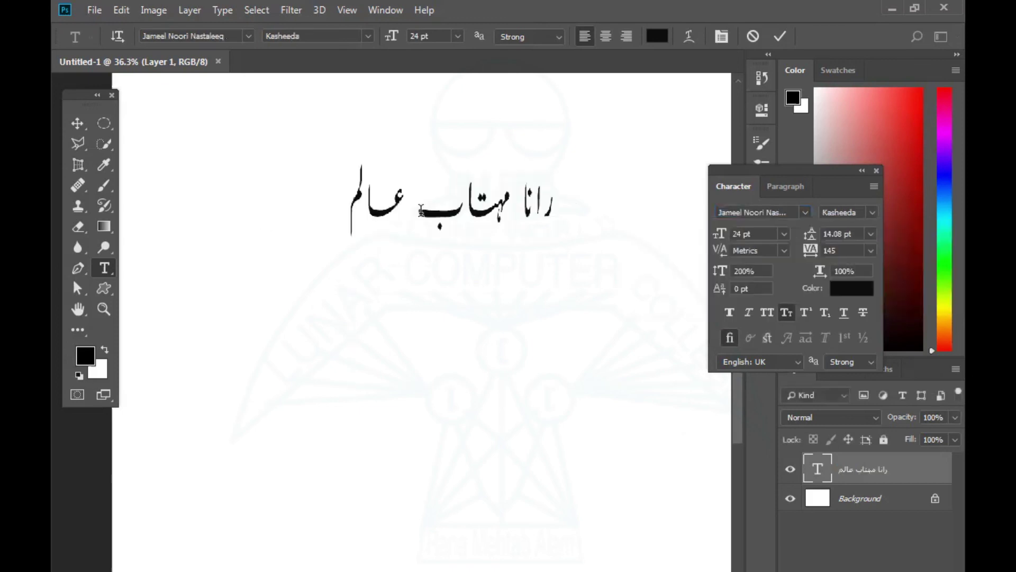
pyautogui.click(77, 123)
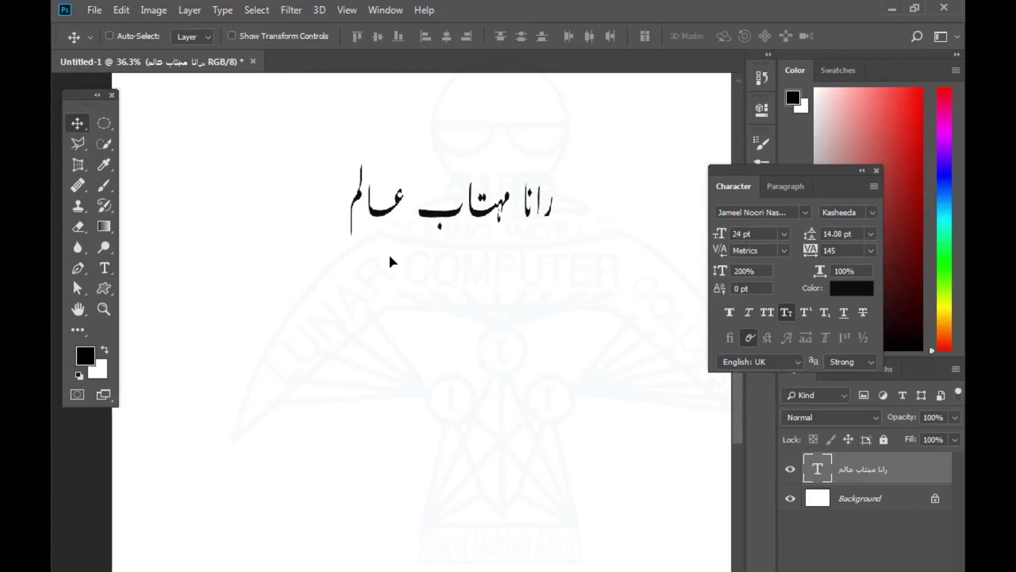
pyautogui.moveTo(429, 248); pyautogui.dragTo(412, 283)
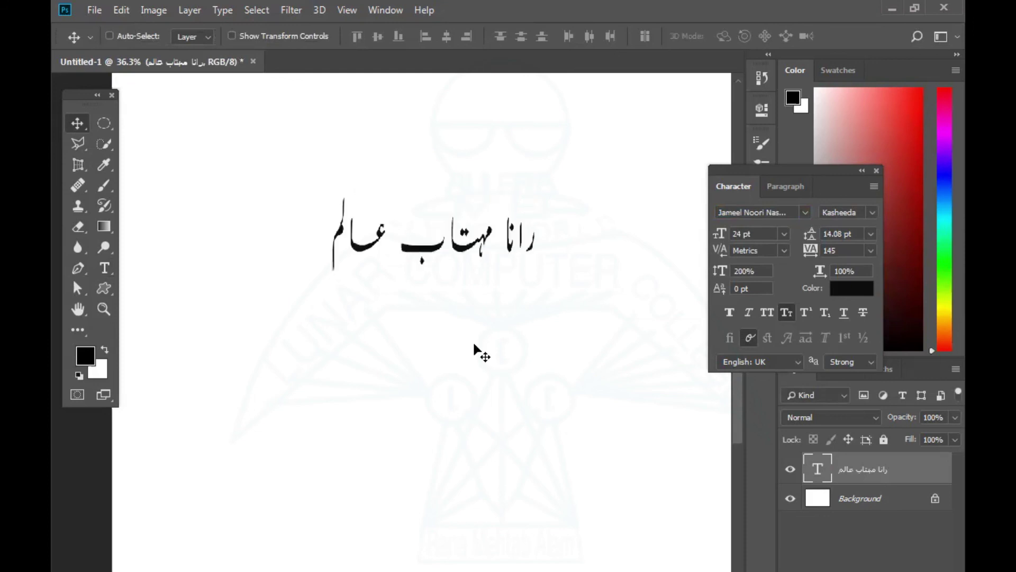